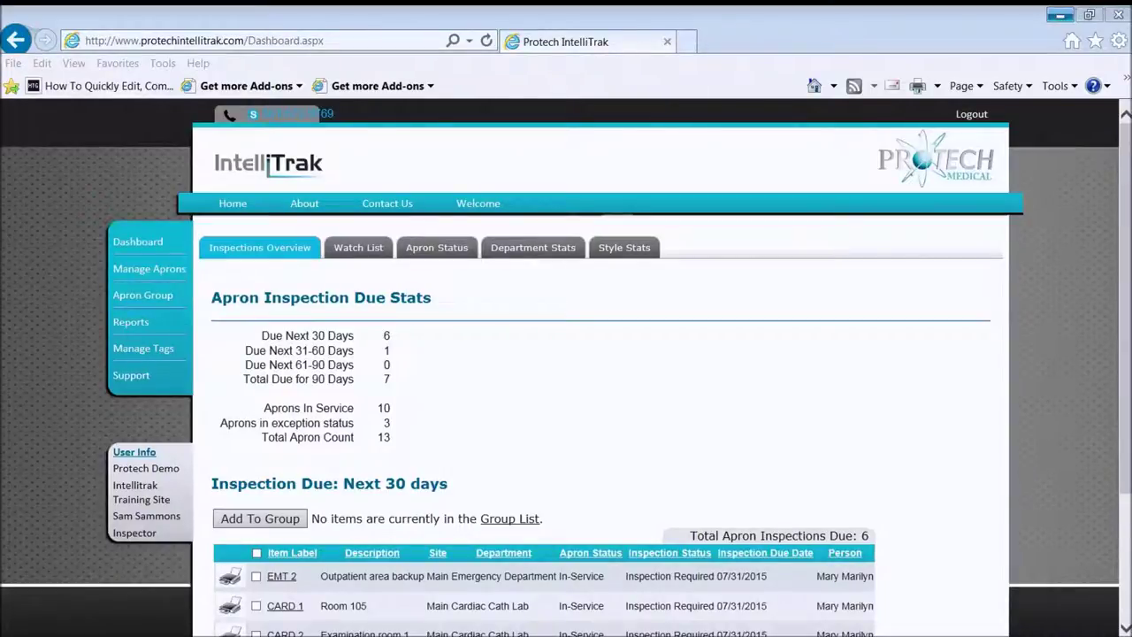
# Show the Apron Watch List with watched aprons EL 1, EMT 1 and RAD 4.
pyautogui.scroll(-2, 1112, 332)
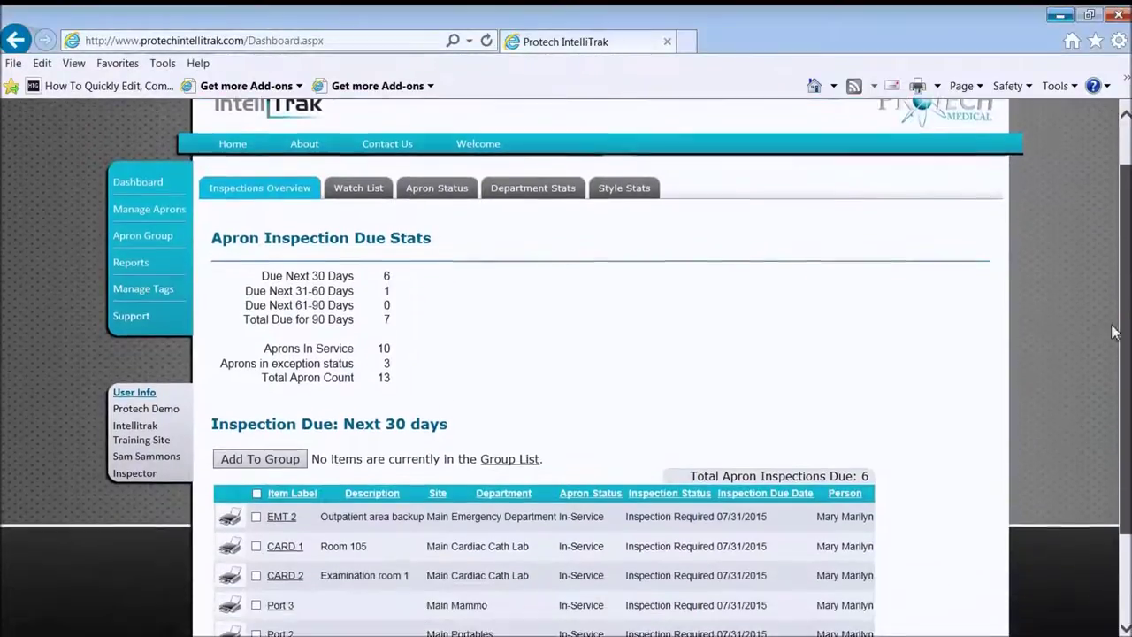
pyautogui.scroll(-3, 1112, 332)
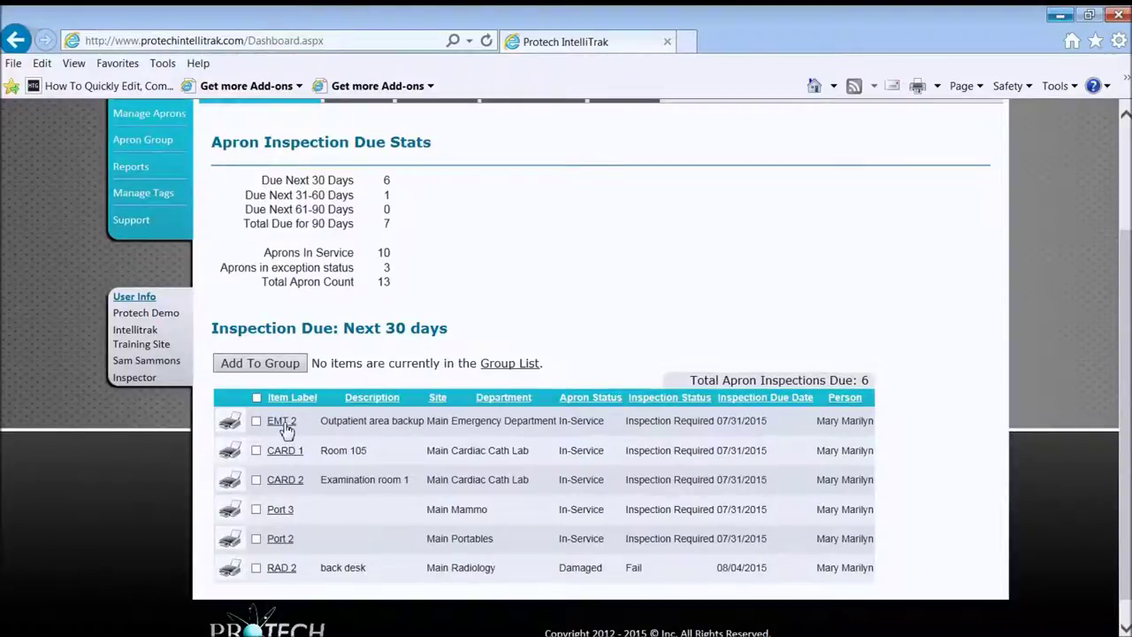
pyautogui.moveTo(1127, 390); pyautogui.dragTo(1127, 356)
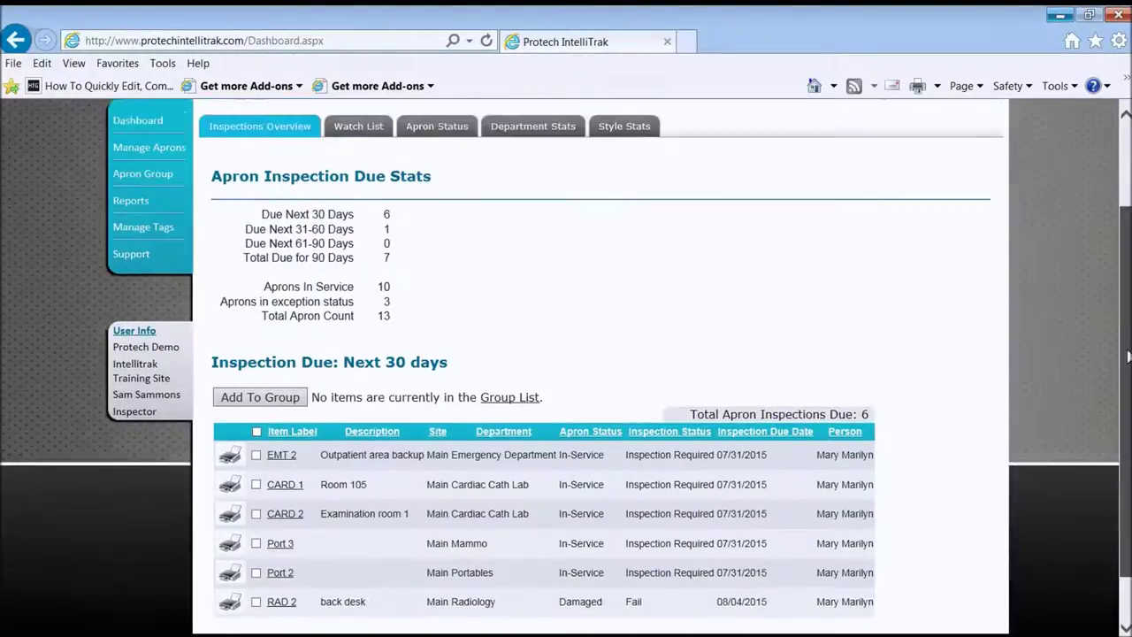
pyautogui.scroll(3, 1127, 356)
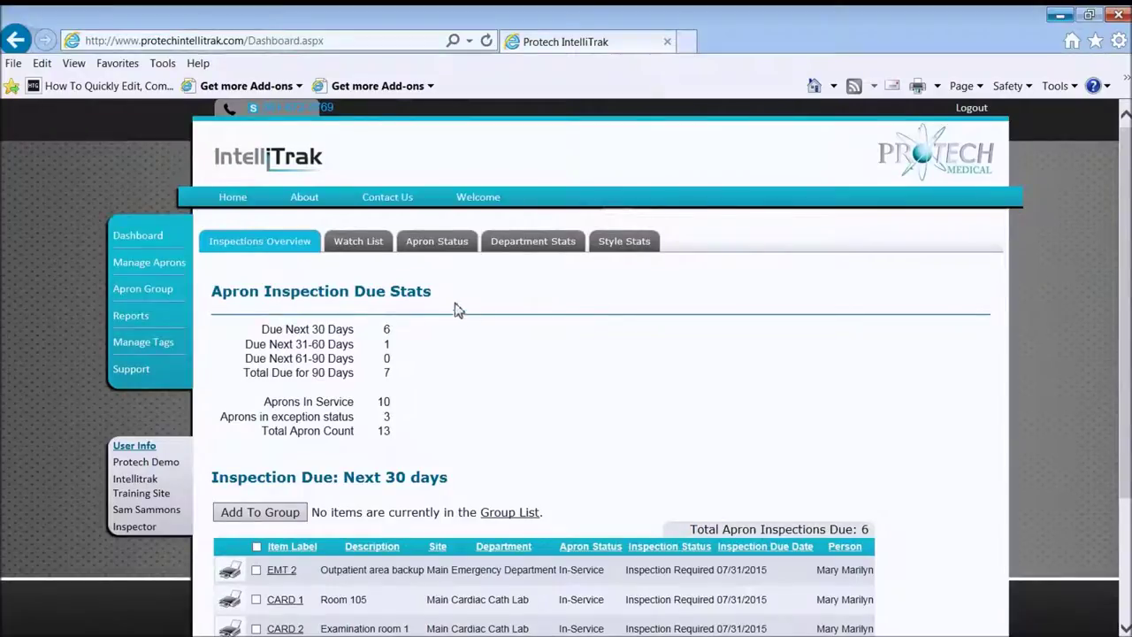
pyautogui.click(365, 246)
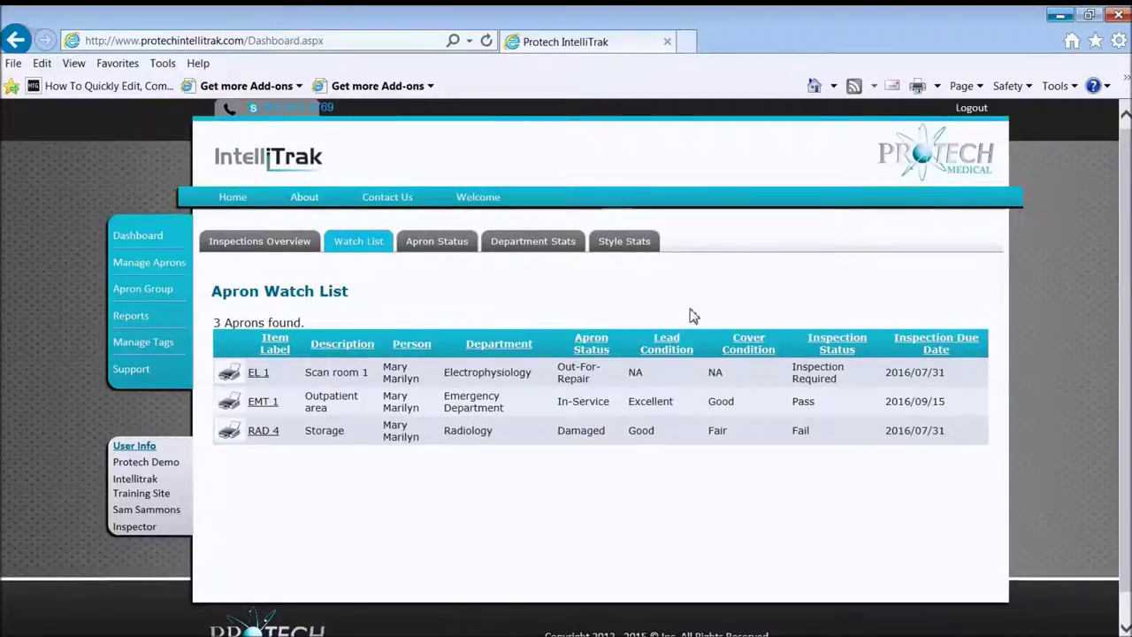
# Show the Apron Status chart: two aprons Damaged, one Out-For-Repair.
pyautogui.click(439, 244)
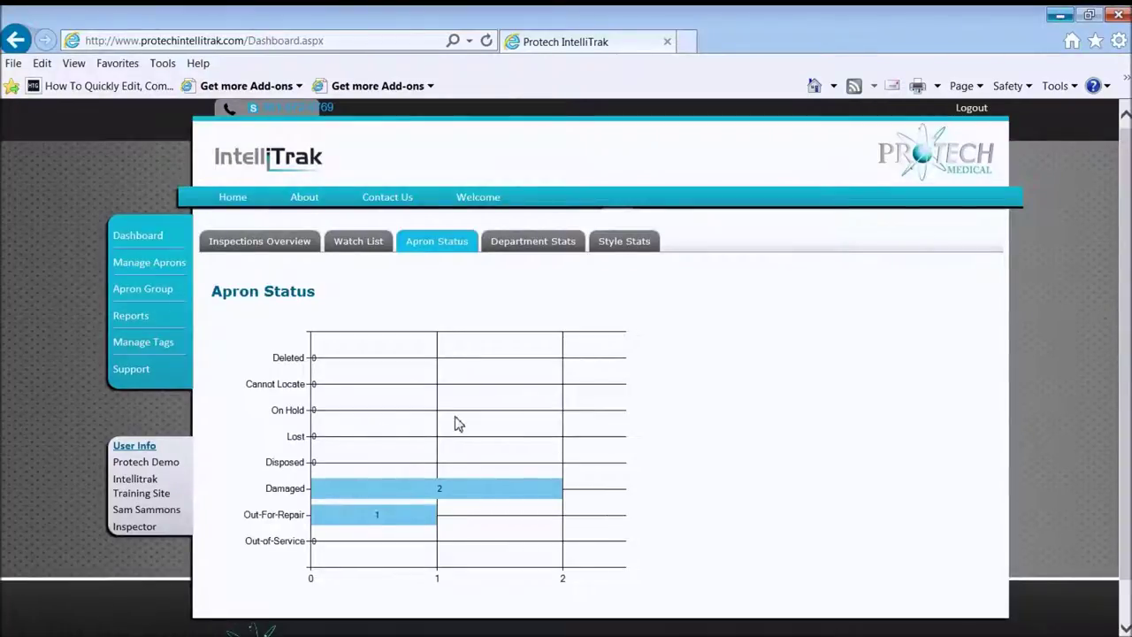
# Show the Department Apron Count chart, with Radiology at four and Emergency Department at three.
pyautogui.click(542, 245)
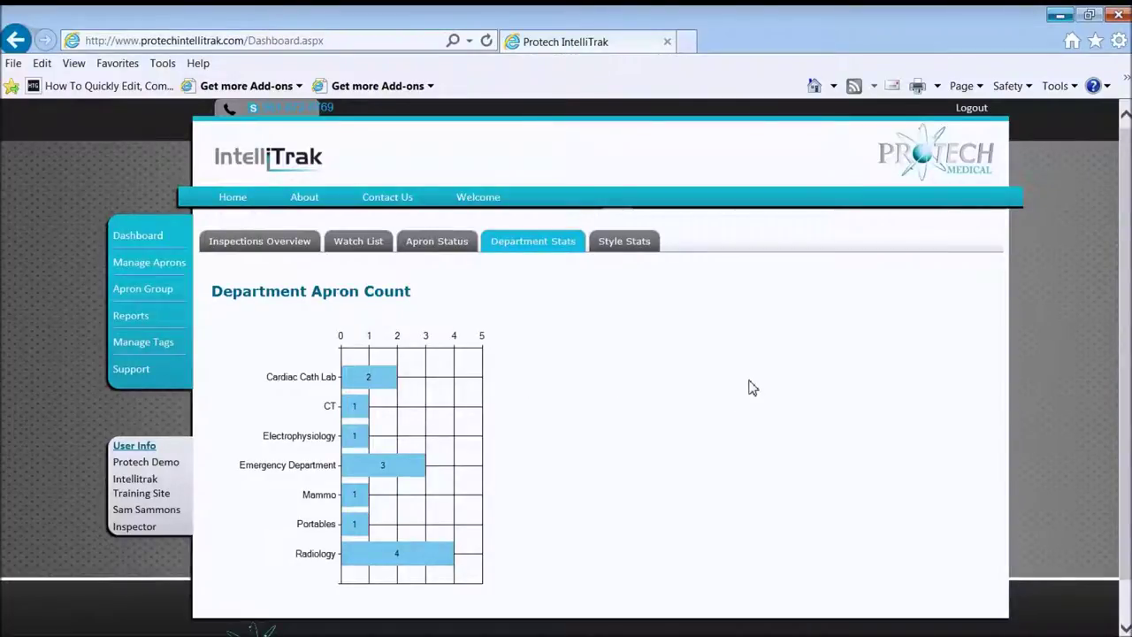
# Show the apron counts by style, where Front Apron leads with seven.
pyautogui.click(624, 247)
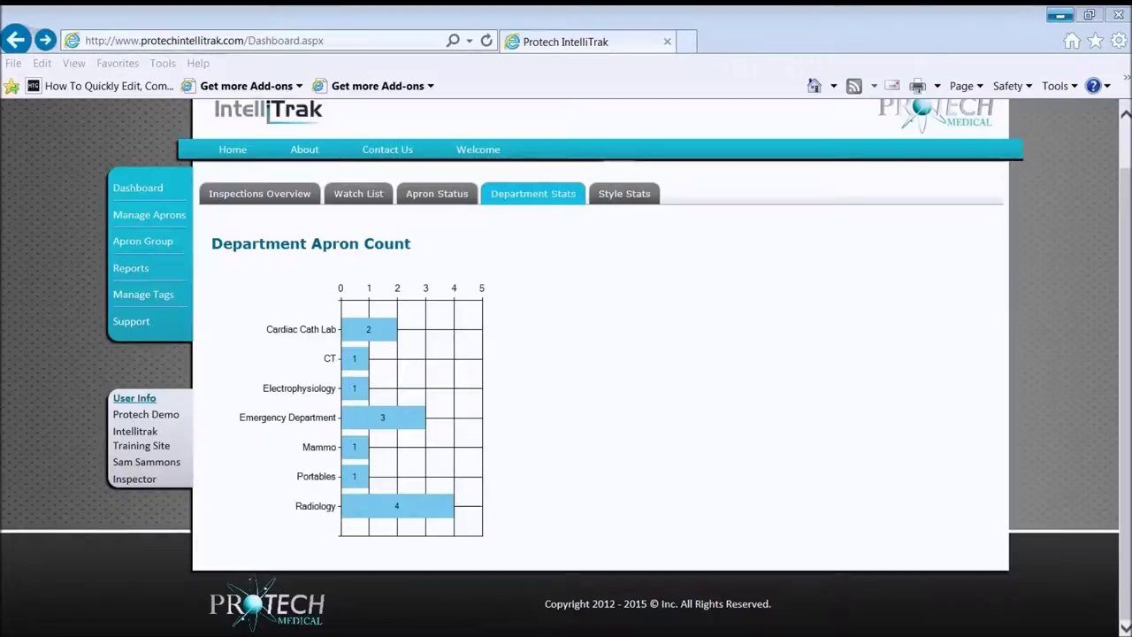
# Search aprons filtered to Emergency Department, finding EMT 1, EMT 2 and EMT 3.
pyautogui.click(384, 423)
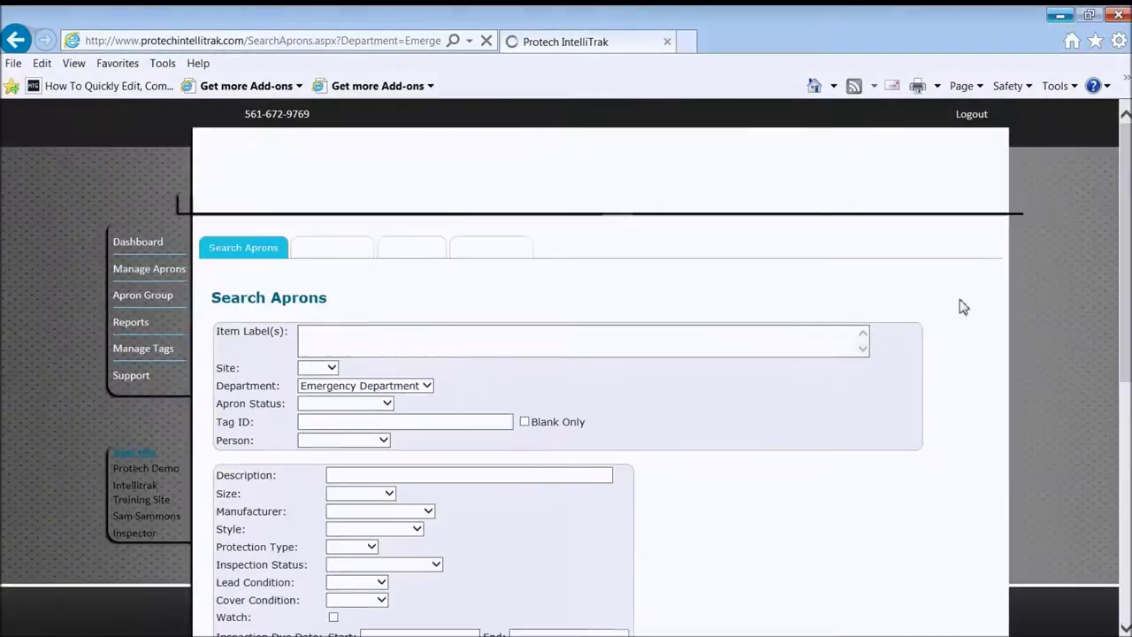
pyautogui.moveTo(1121, 157); pyautogui.dragTo(1090, 411)
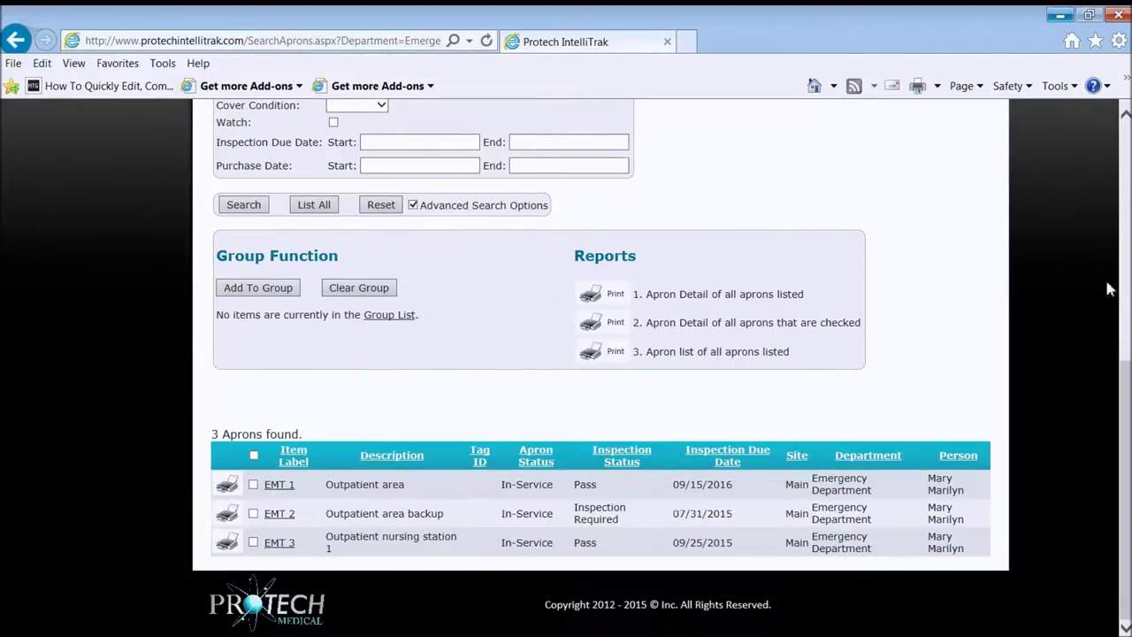
pyautogui.click(1128, 146)
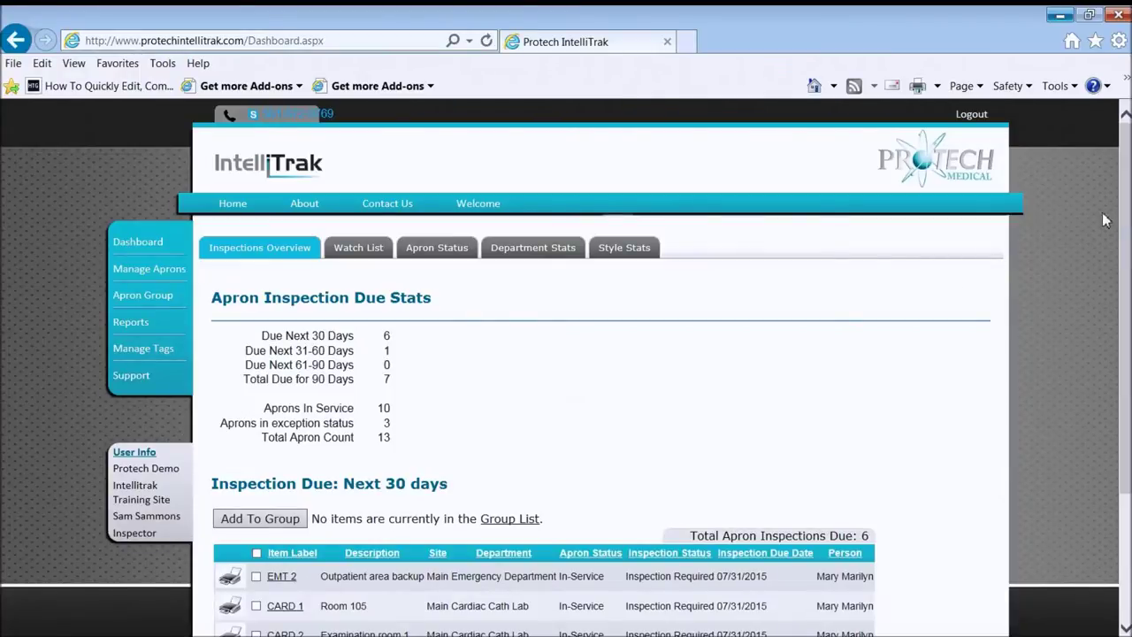
# Scroll through the six inspections due in 30 days, including damaged RAD 2.
pyautogui.scroll(-3, 1101, 292)
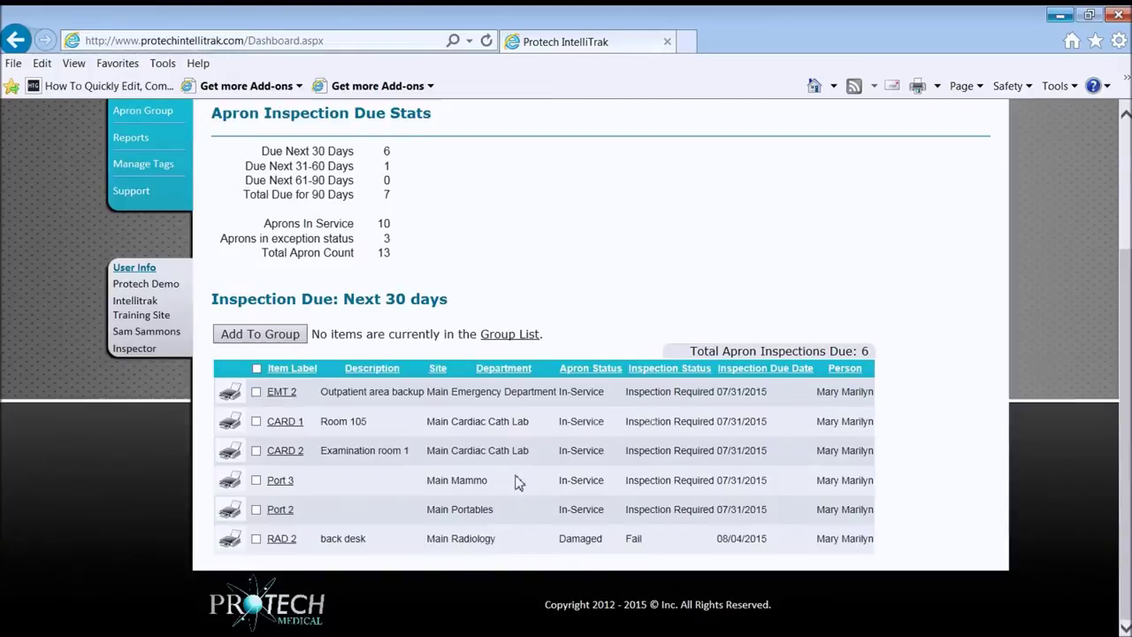
pyautogui.scroll(3, 955, 319)
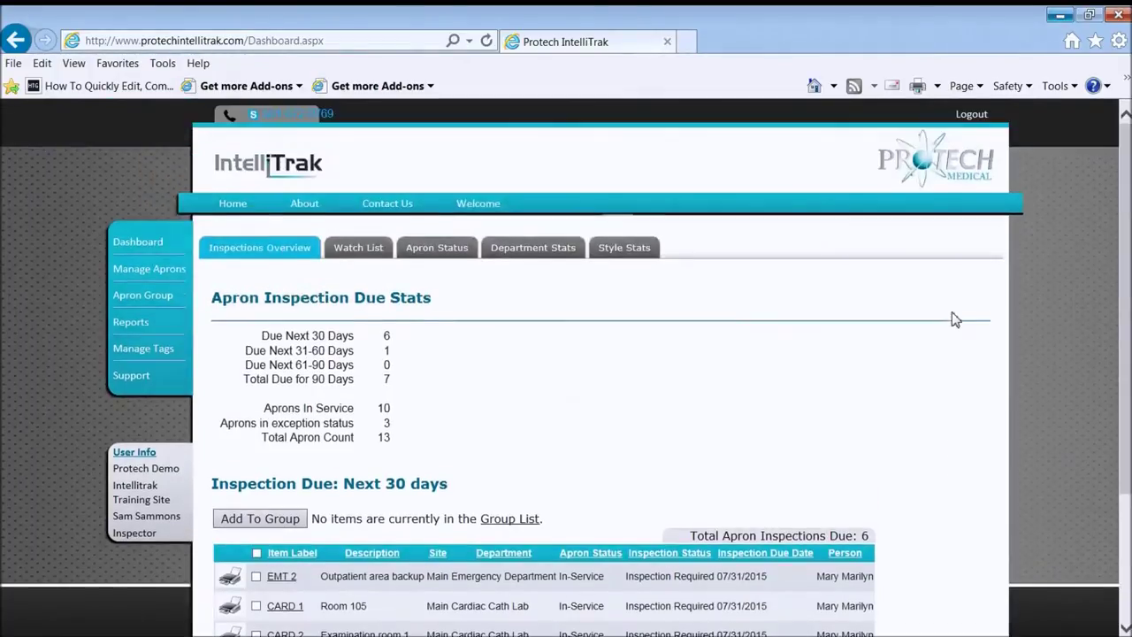